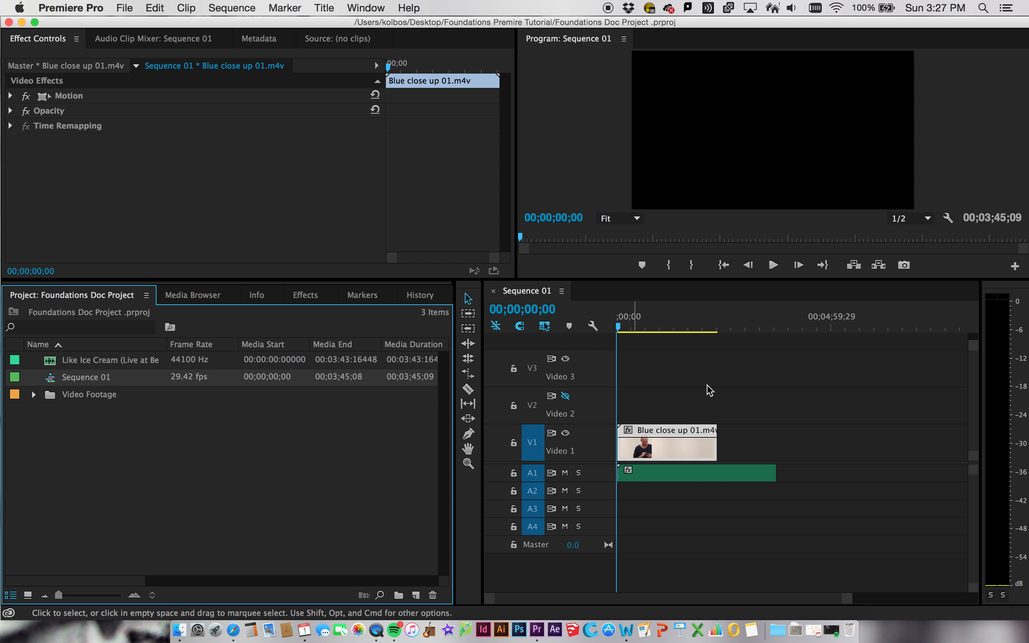
Shift the Blue close up 01 video clip and the audio clip along the timeline, leaving empty space at the sequence start.
left_click_drag(685, 445, 732, 442)
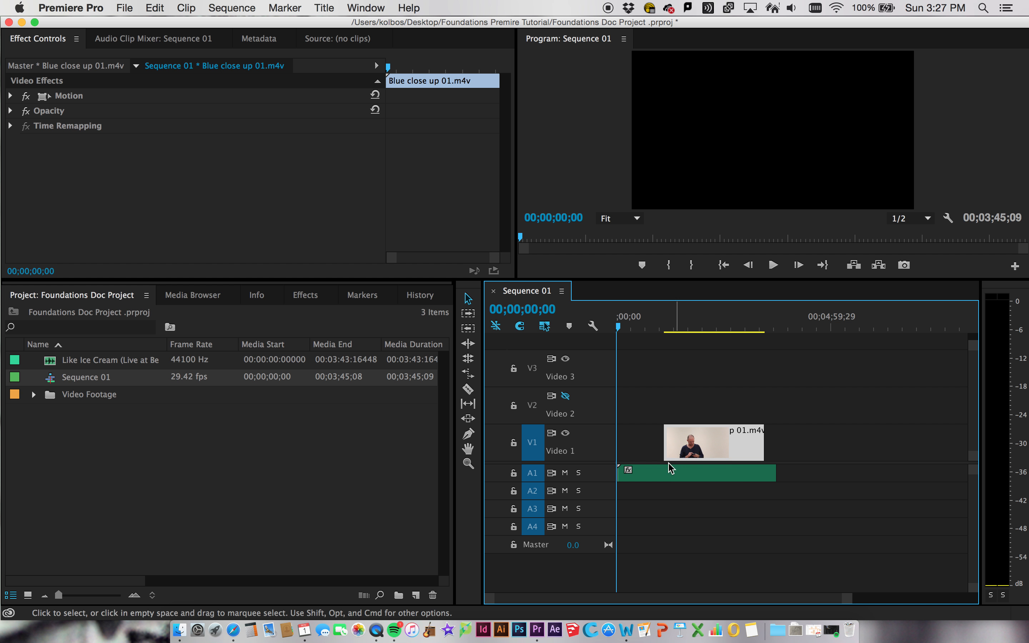
left_click_drag(671, 471, 738, 445)
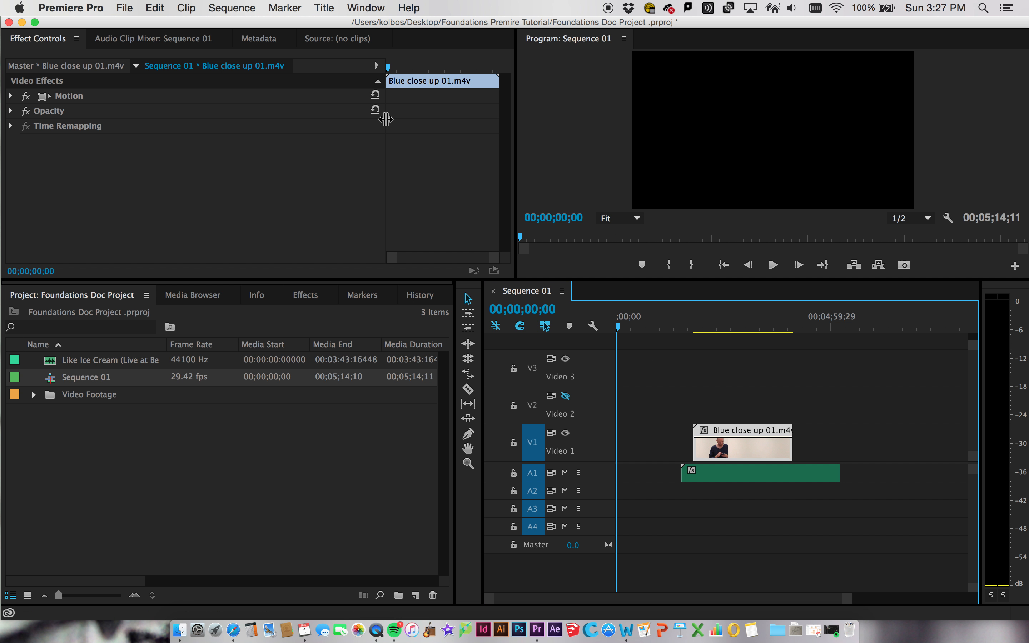
Create a new default still title named Title 01 at 1920 x 1080 with a 29.97fps Drop-Frame timebase.
left_click(324, 8)
mouse_move(334, 52)
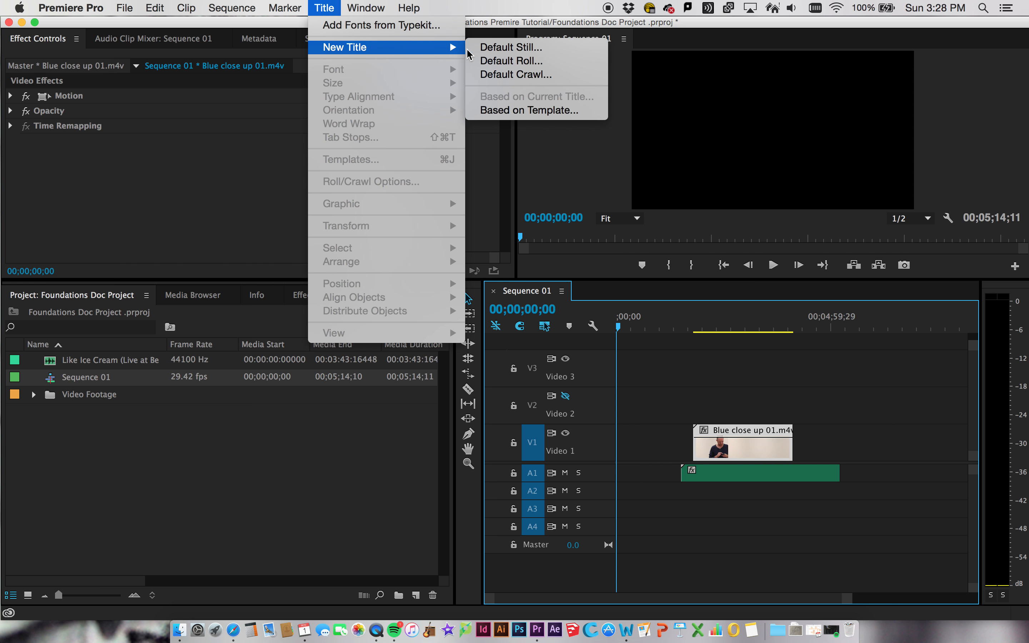
left_click(504, 48)
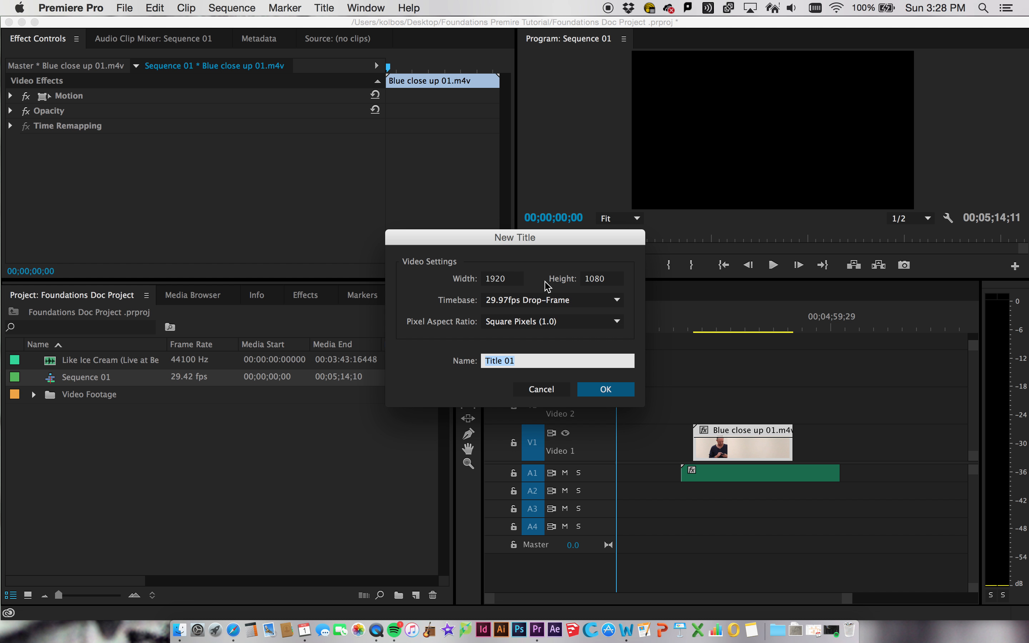
left_click(602, 389)
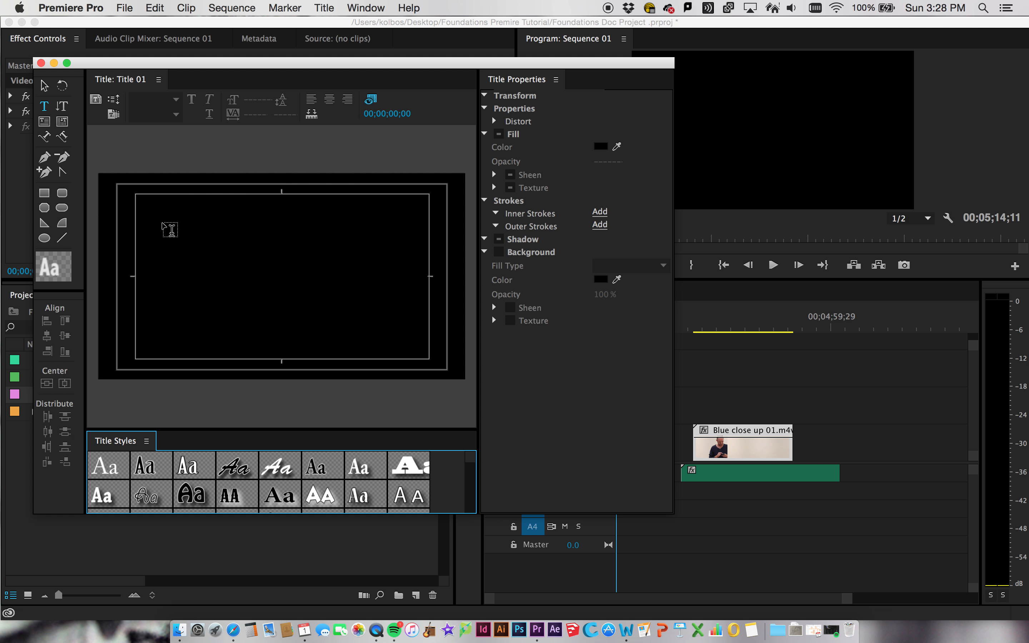
Add the text "BIG DEAL" in the upper-left part of the title-safe area.
left_click(166, 226)
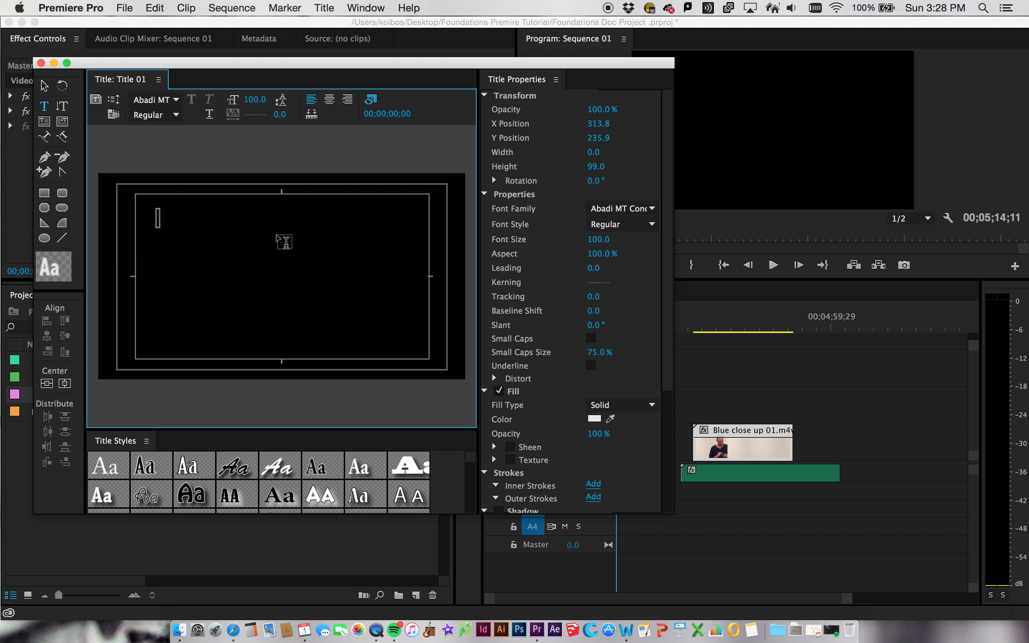
type("Bi")
key("BackSpace")
type("IG")
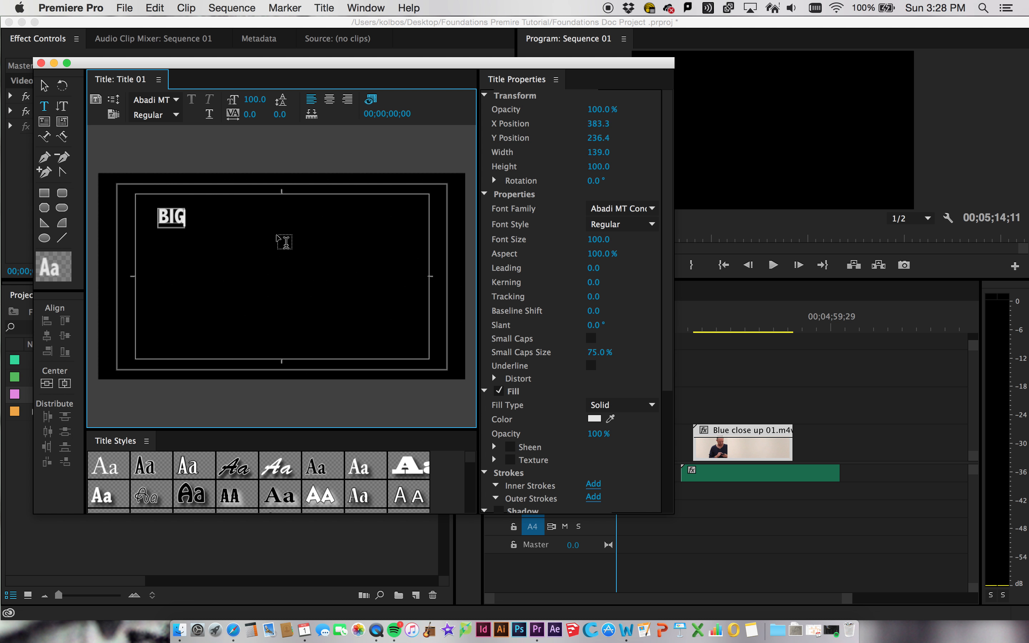
type(" DEAL")
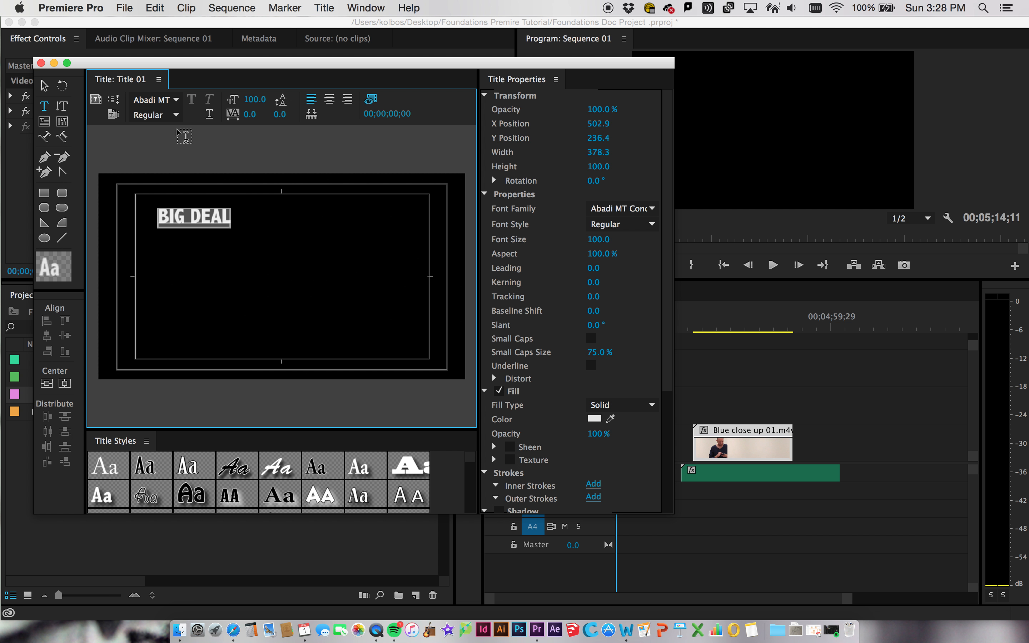
Set the BIG DEAL text in Helvetica with the Bold Oblique style.
left_click(175, 102)
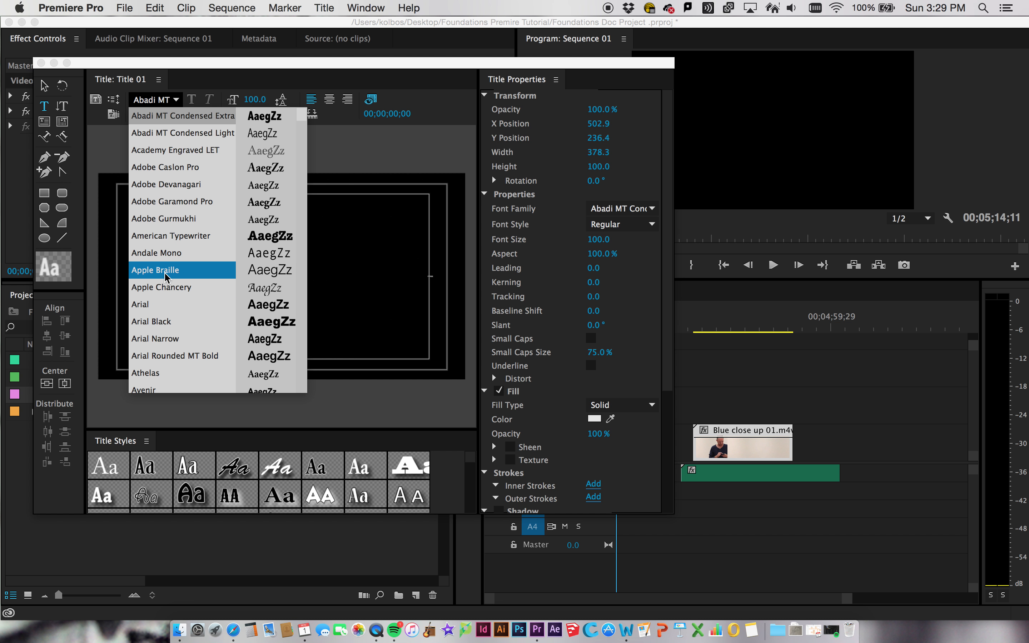
scroll(168, 277, "down", 7)
scroll(169, 300, "down", 20)
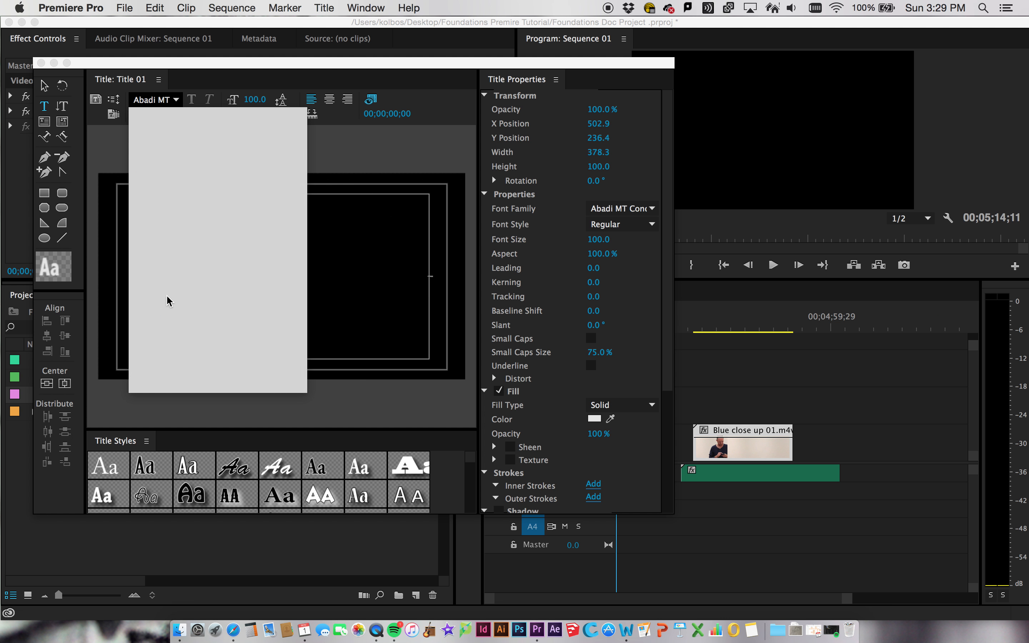
scroll(168, 300, "down", 10)
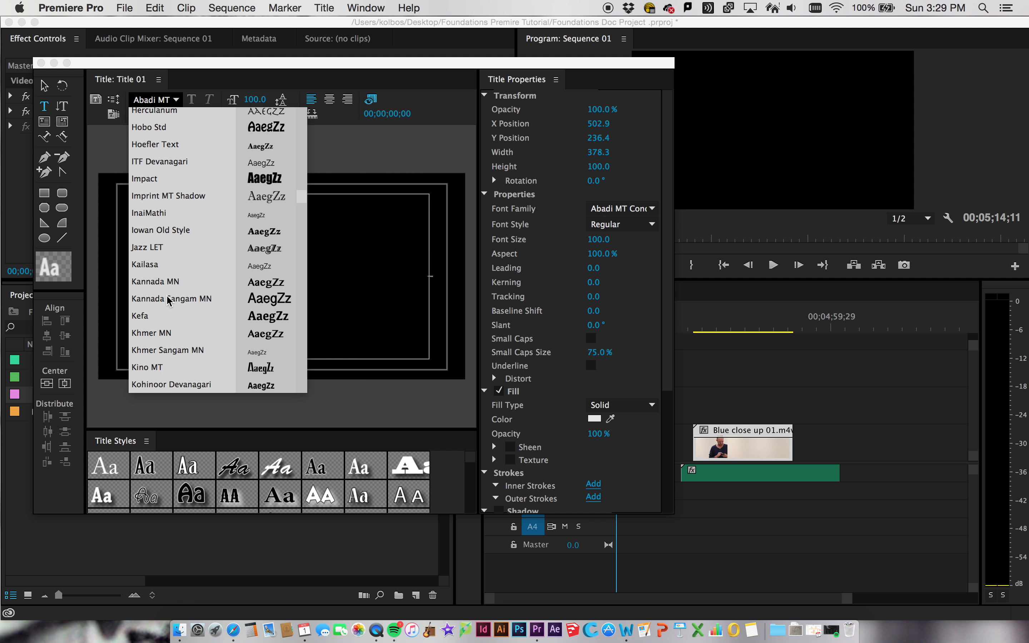
scroll(168, 300, "up", 5)
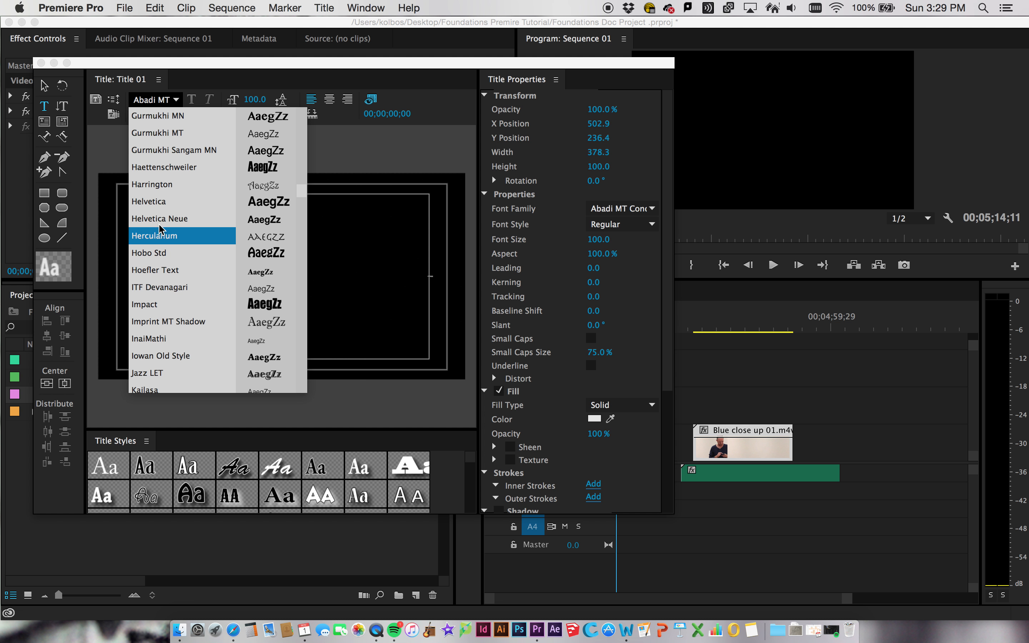
left_click(149, 201)
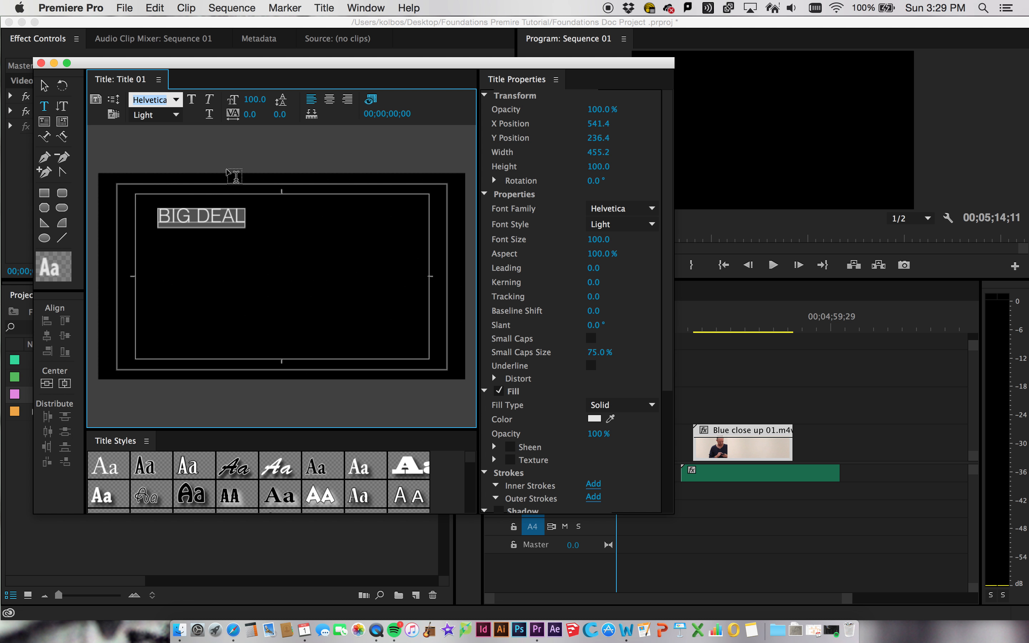
left_click(176, 117)
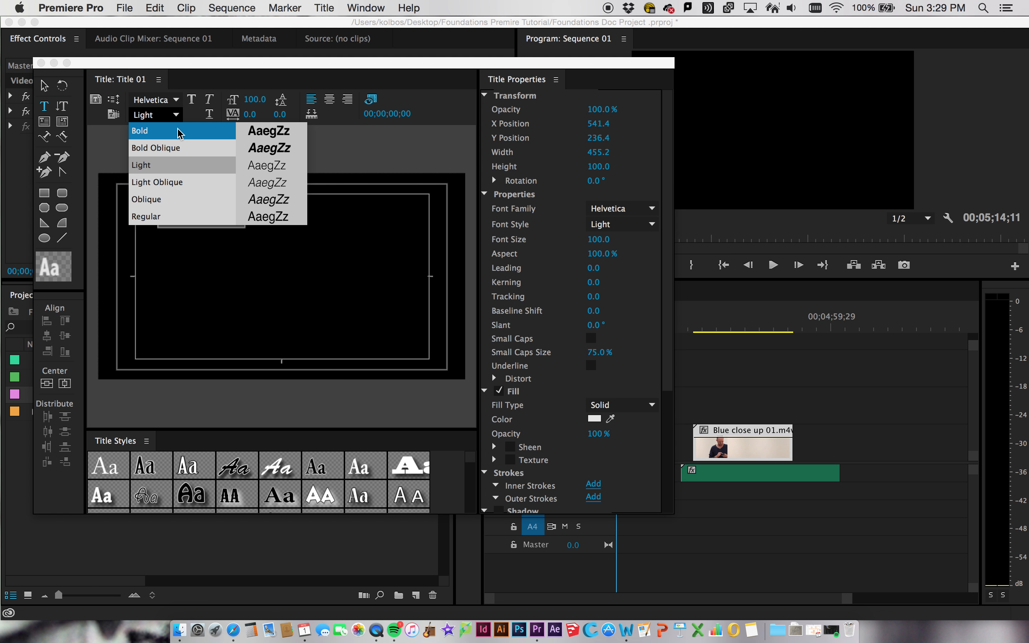
left_click(183, 147)
left_click(257, 213)
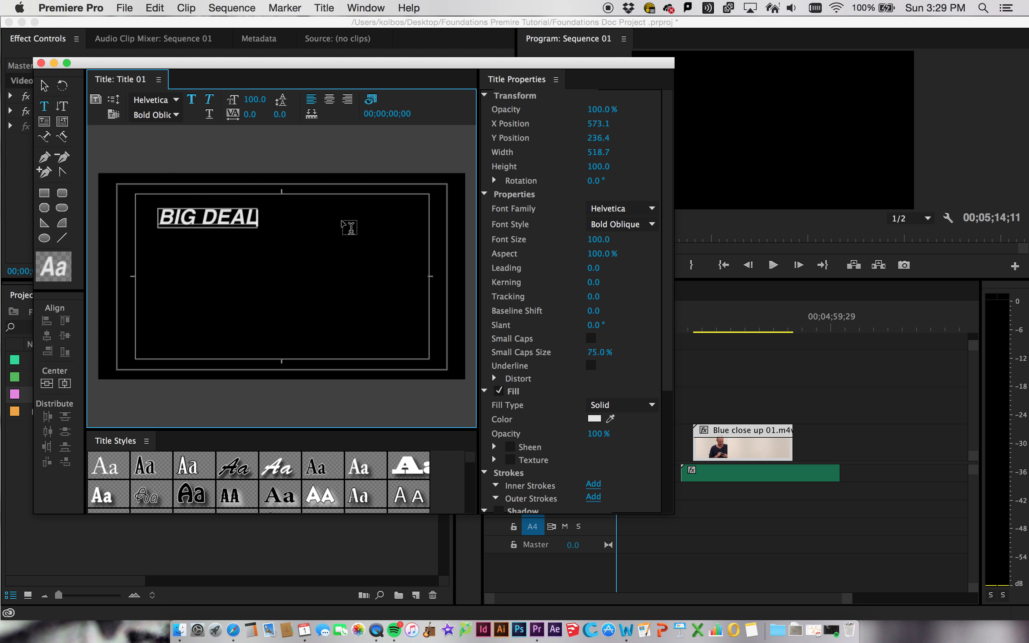
Enlarge only the word DEAL to font size 261 and move the BIG DEAL text toward the frame's centre.
double_click(229, 214)
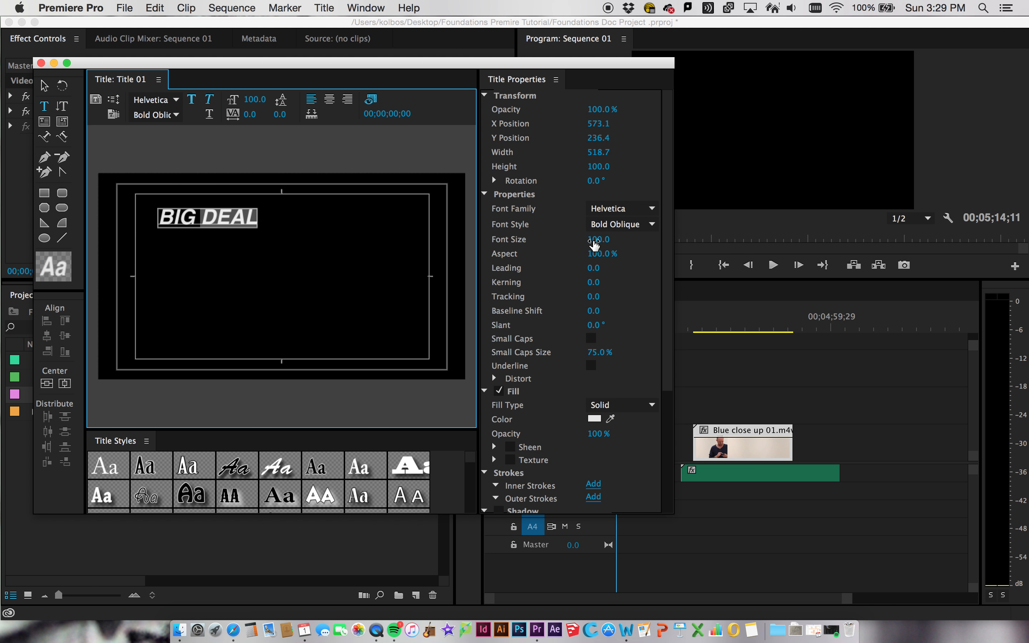
left_click_drag(595, 239, 662, 240)
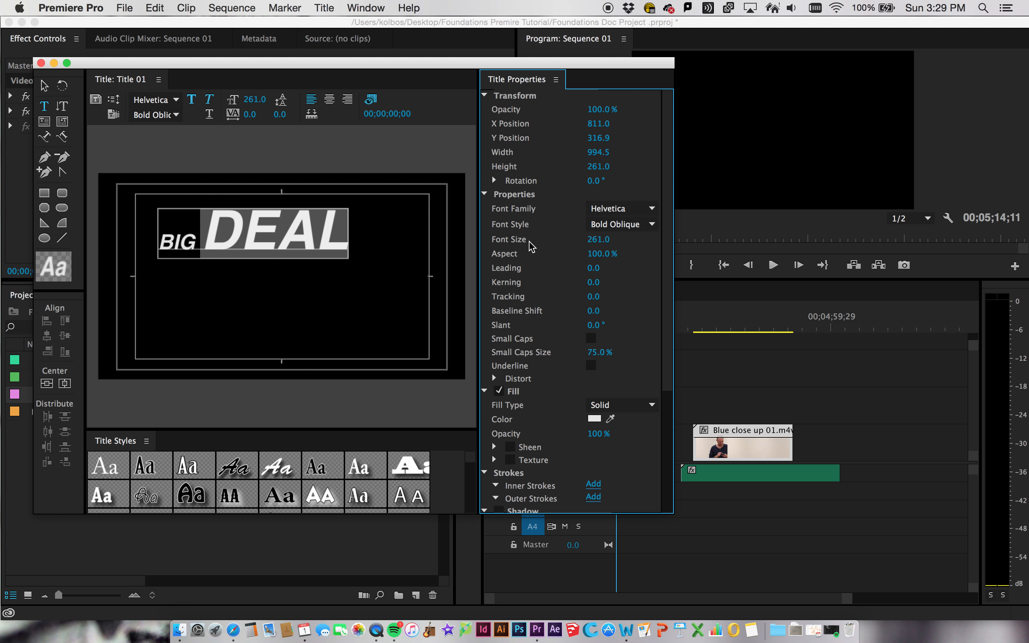
left_click(45, 85)
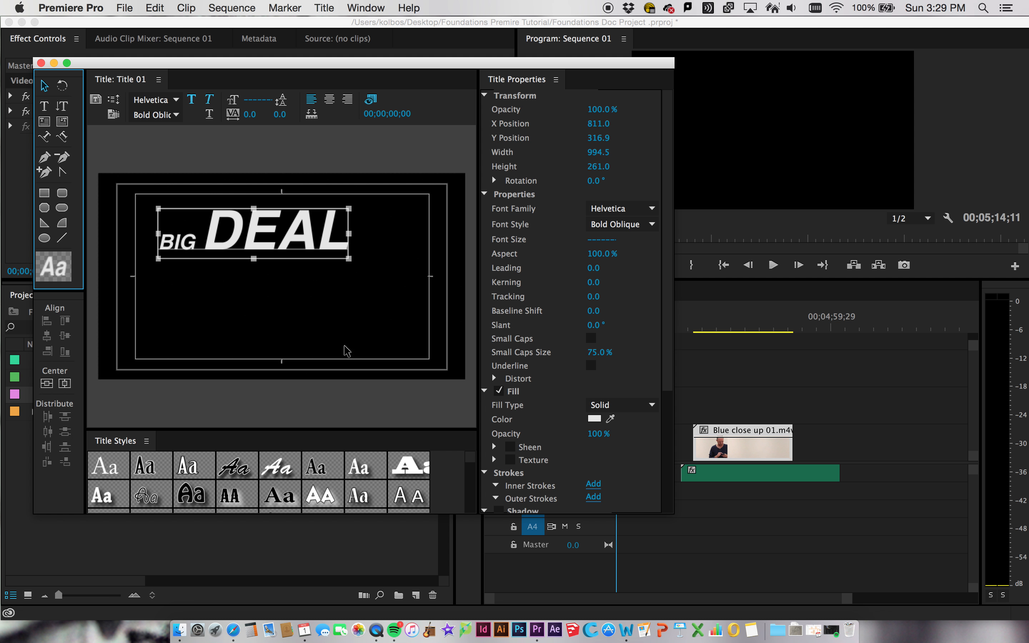
left_click(344, 348)
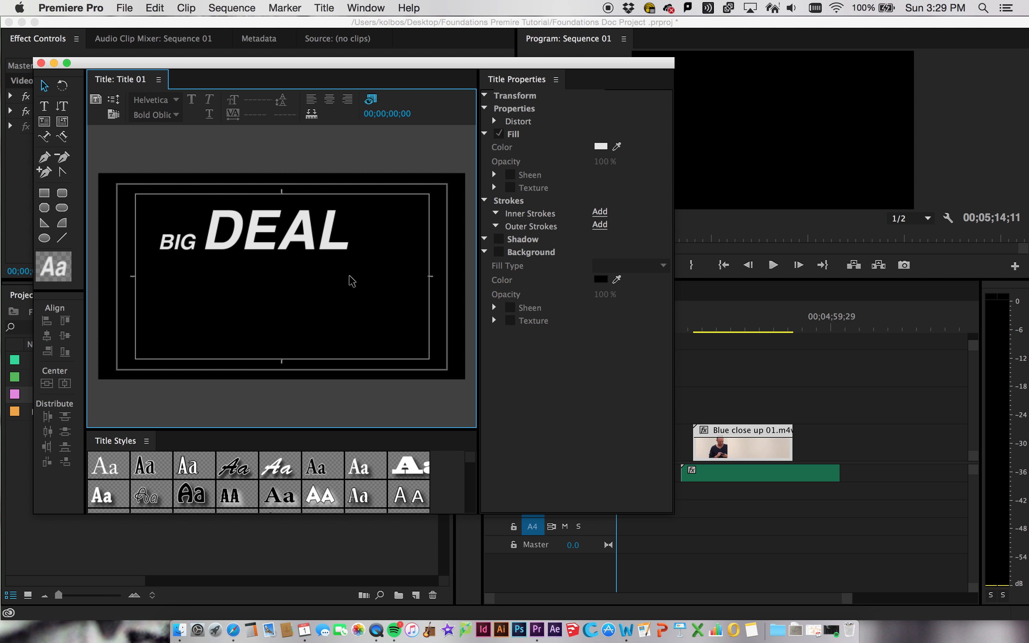
left_click(318, 251)
left_click_drag(318, 250, 351, 258)
left_click(313, 265)
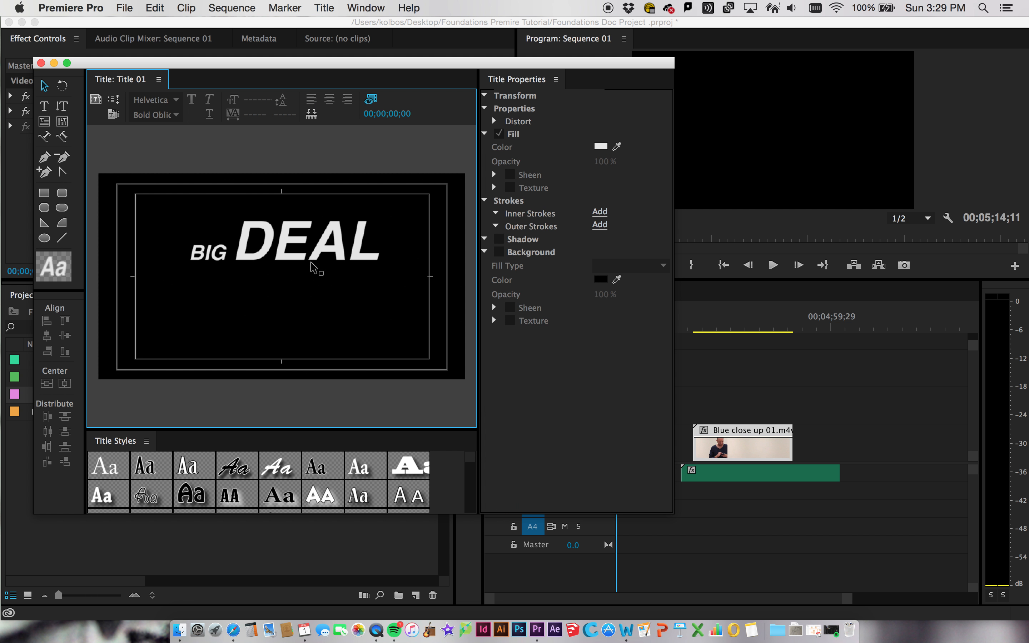
Add a separate text line below BIG DEAL reading "By" followed by the author's full name.
left_click(45, 107)
left_click(213, 295)
type("By")
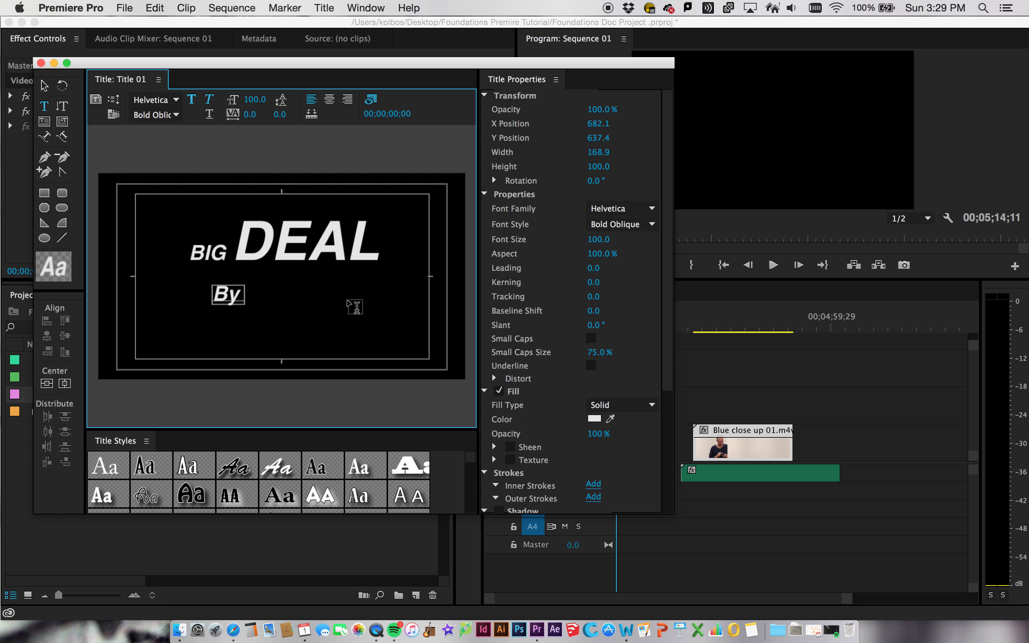
type(" Scott Kolbo")
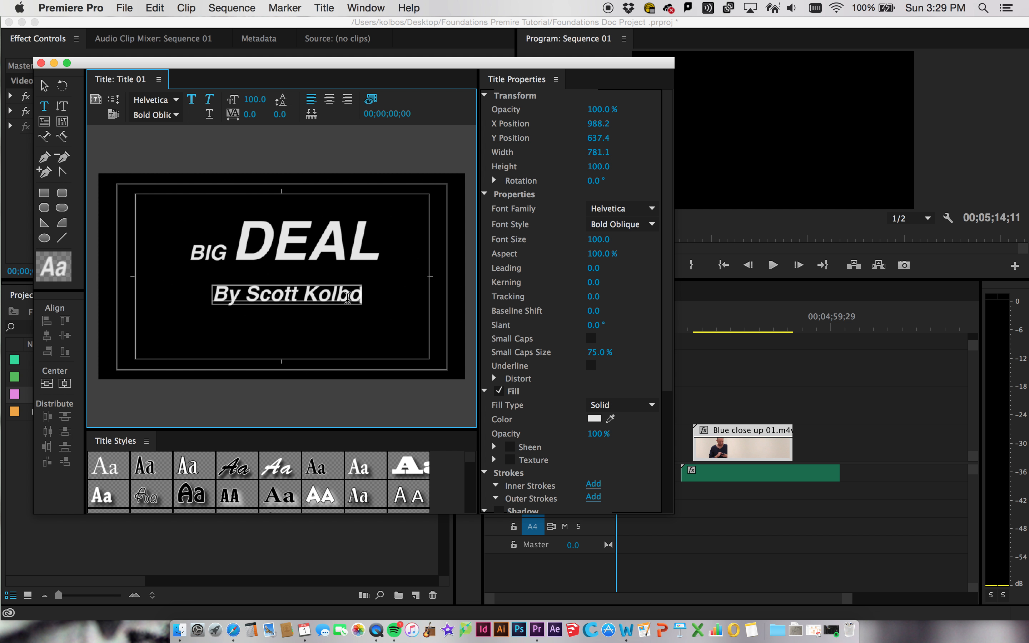
Change the whole byline to the Helvetica Light style and make its initial "By" lowercase.
double_click(336, 293)
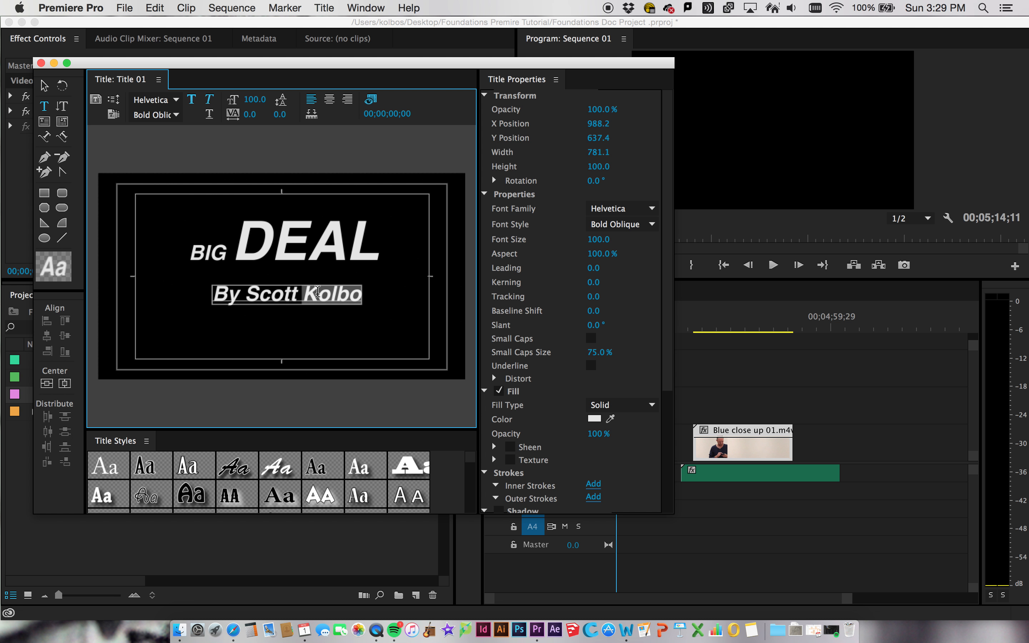
left_click_drag(219, 293, 380, 295)
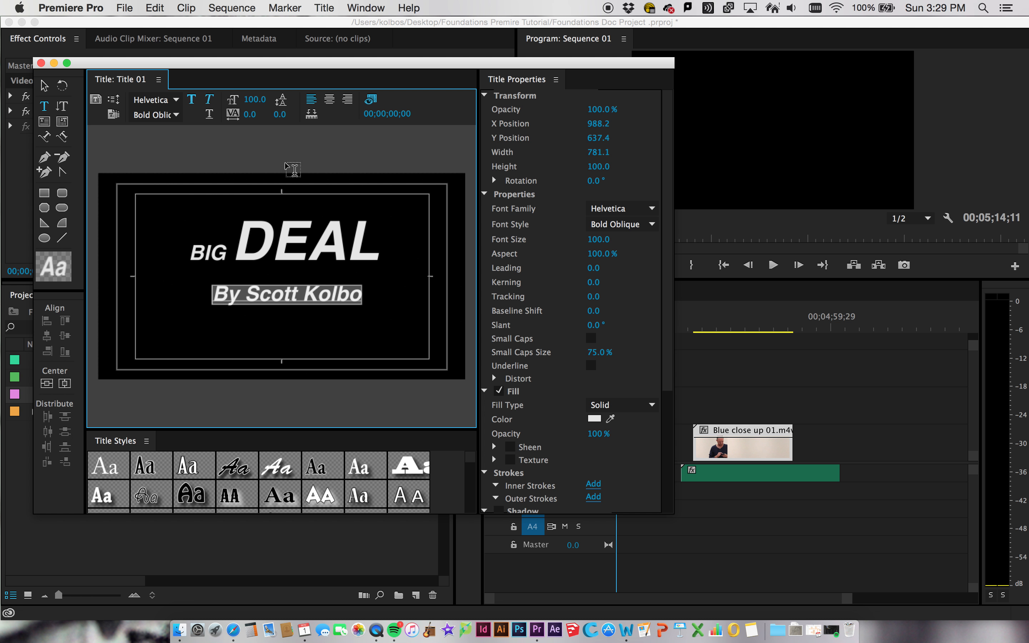
left_click(175, 115)
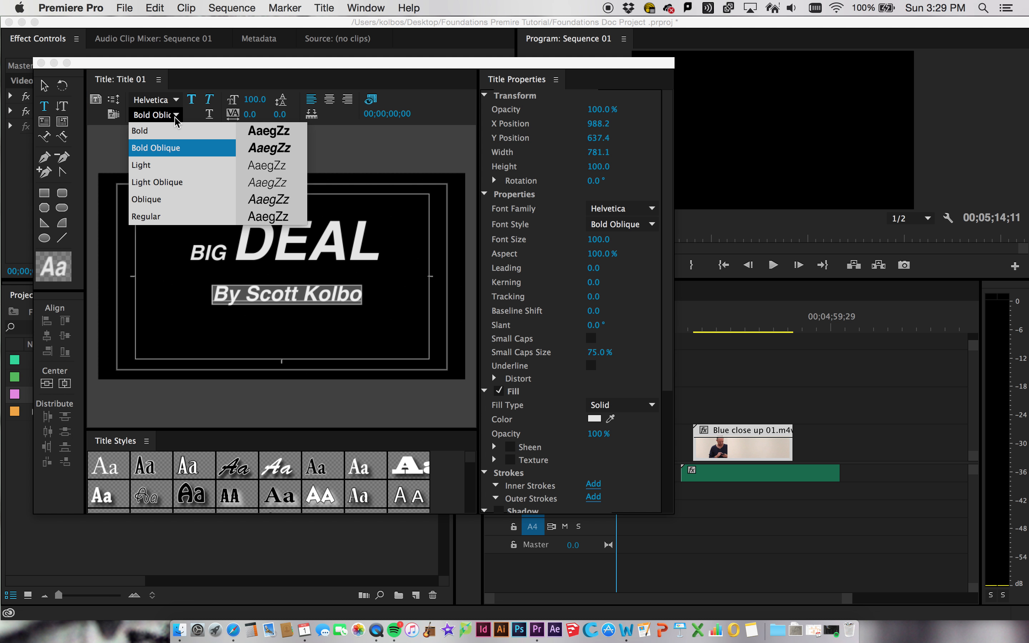
left_click(173, 165)
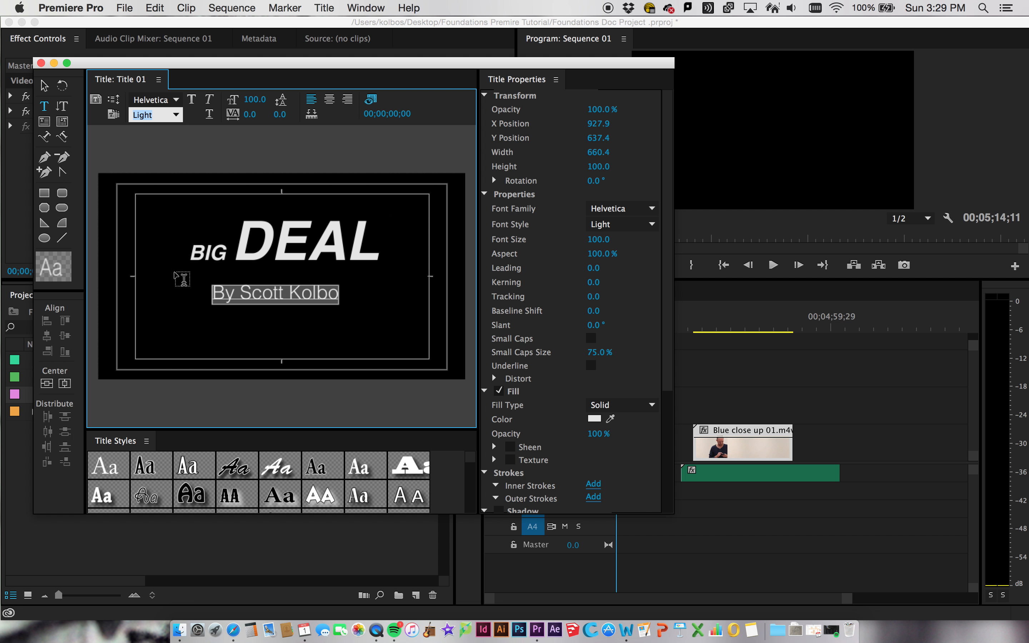
left_click(224, 292)
key("BackSpace")
type("b")
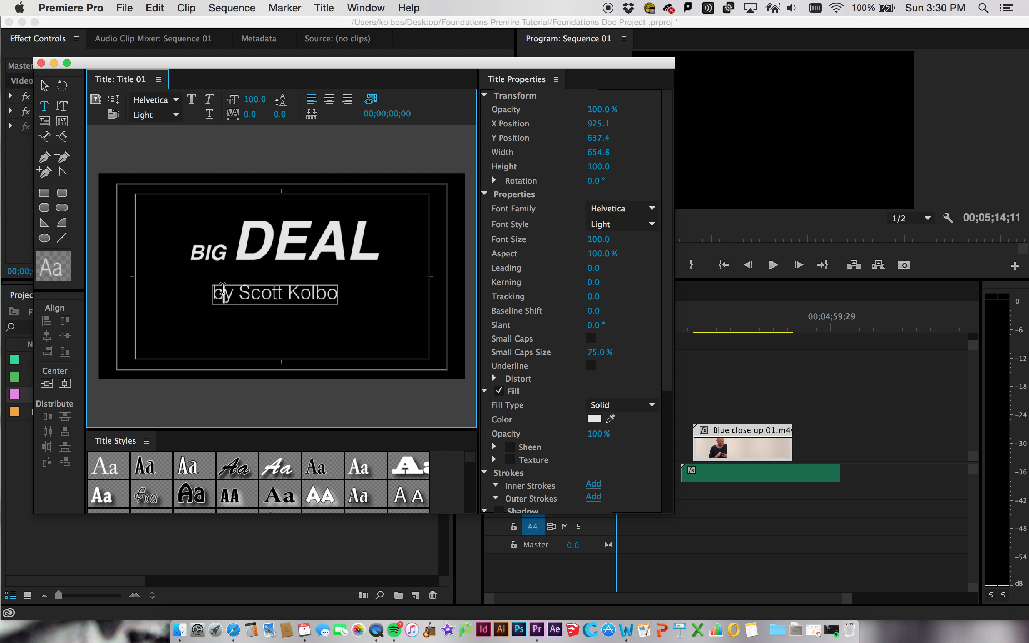
Reposition the byline and the BIG DEAL text closer together near the frame's centre, and close the title editor.
left_click(45, 86)
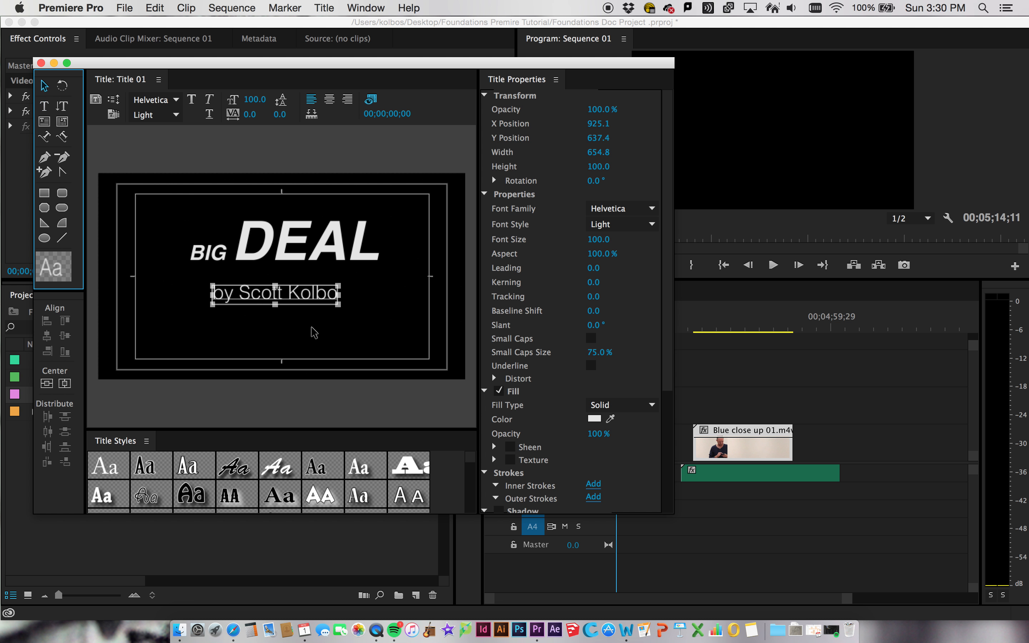
left_click(297, 309)
left_click_drag(295, 298, 305, 300)
left_click_drag(300, 255, 318, 277)
left_click(340, 338)
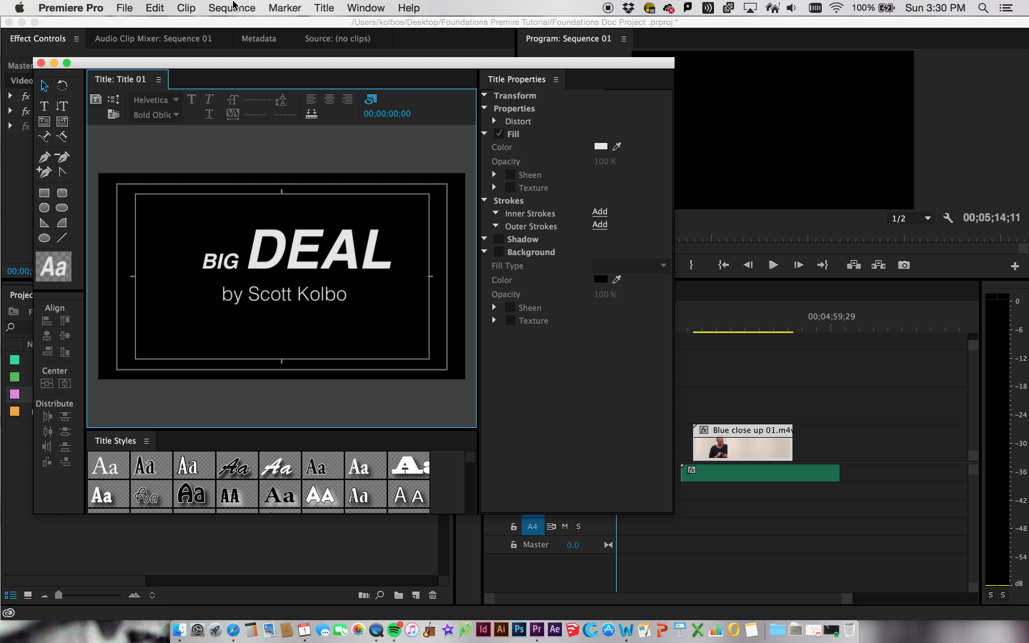
left_click(41, 63)
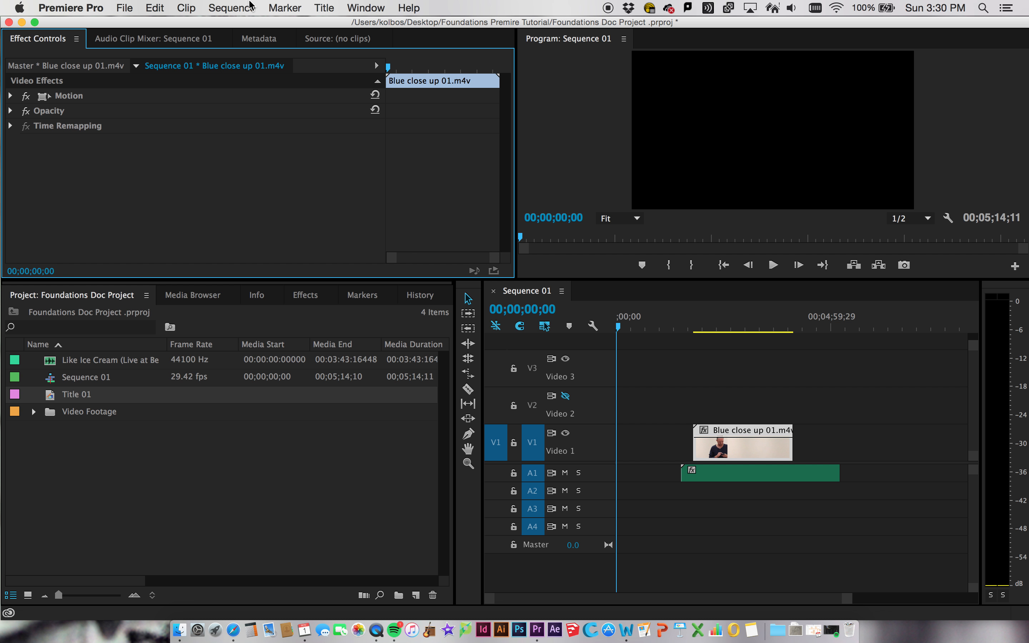
left_click(333, 9)
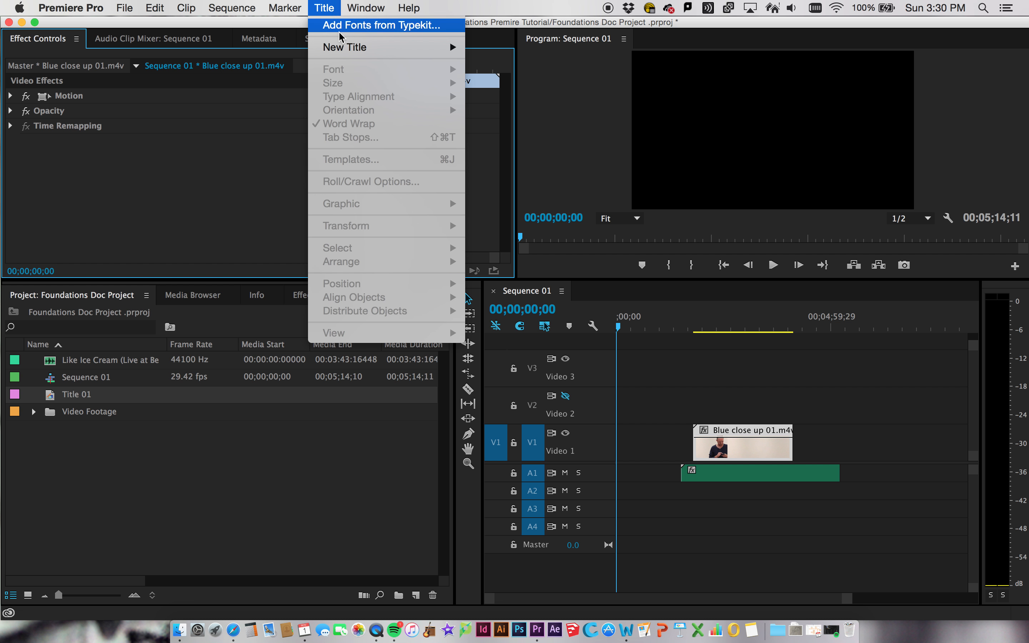
mouse_move(374, 47)
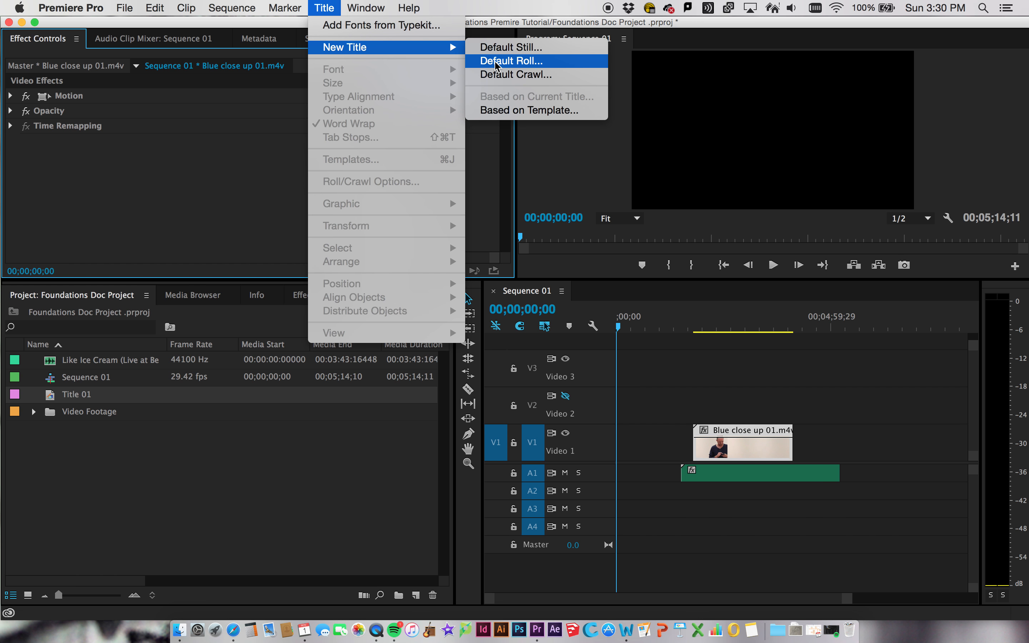
left_click(336, 517)
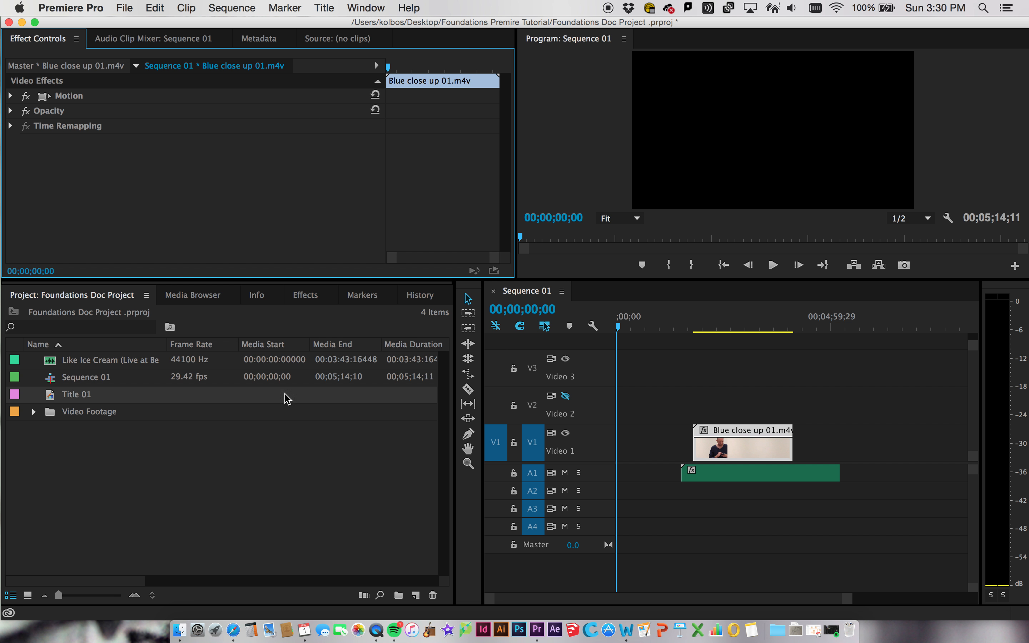
left_click(205, 299)
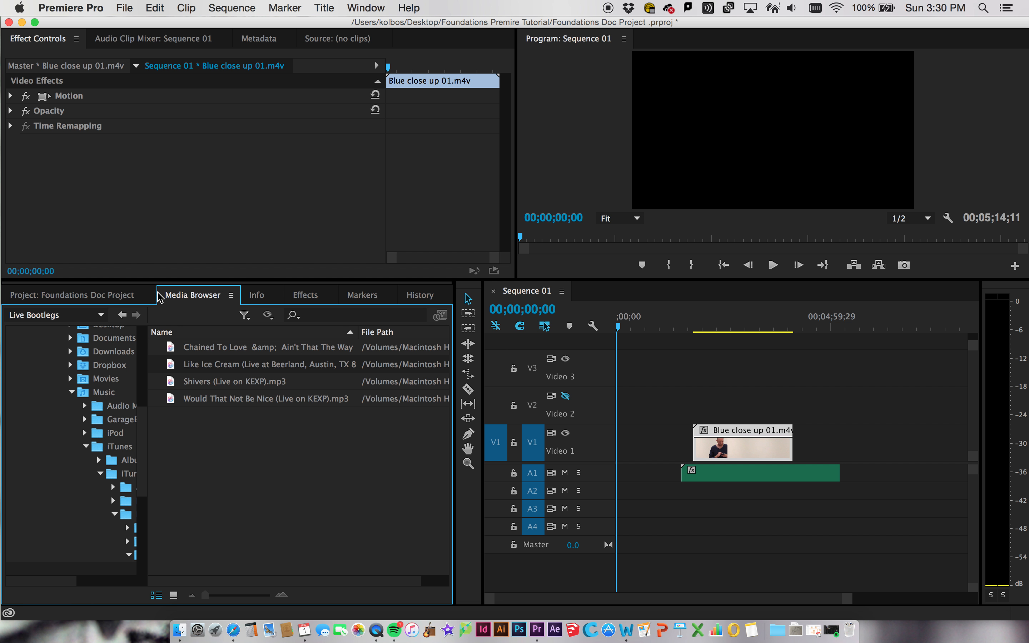
left_click(97, 297)
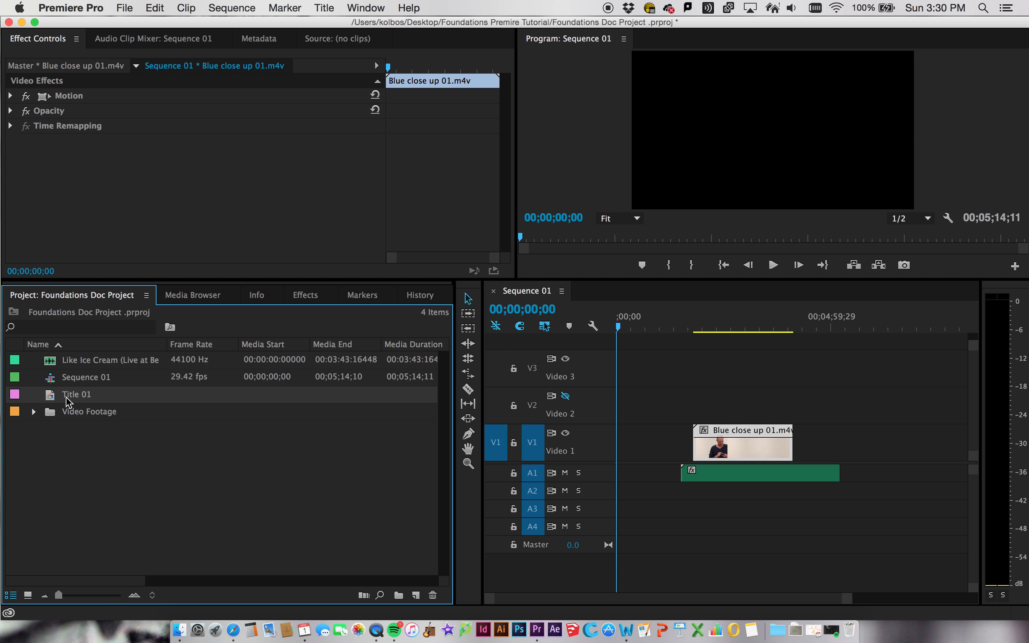
Place Title 01 at the very start of the Video 1 track and play it back.
left_click_drag(54, 399, 622, 450)
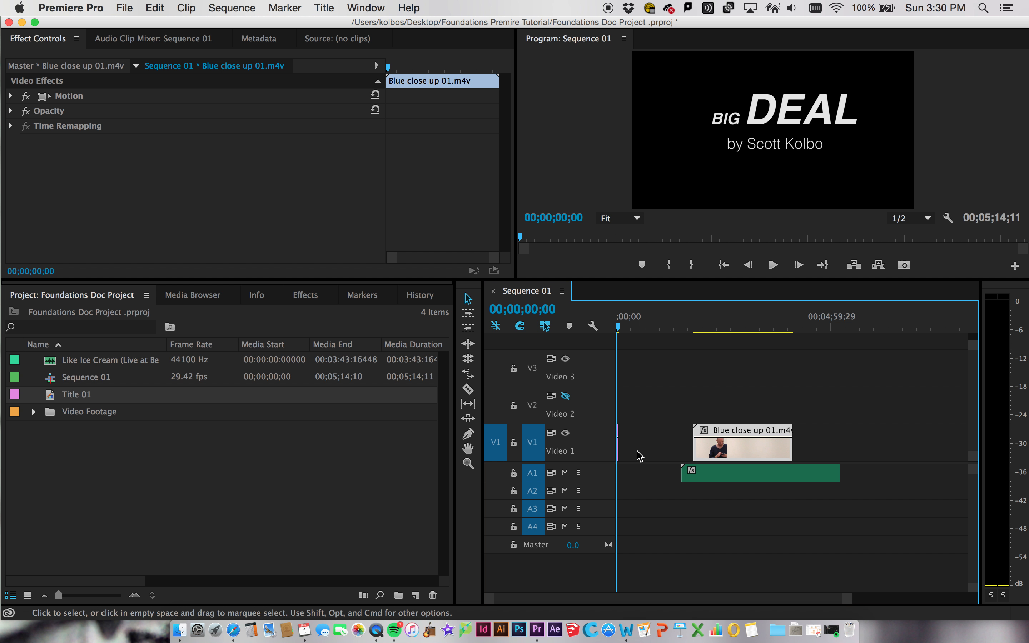
key("space")
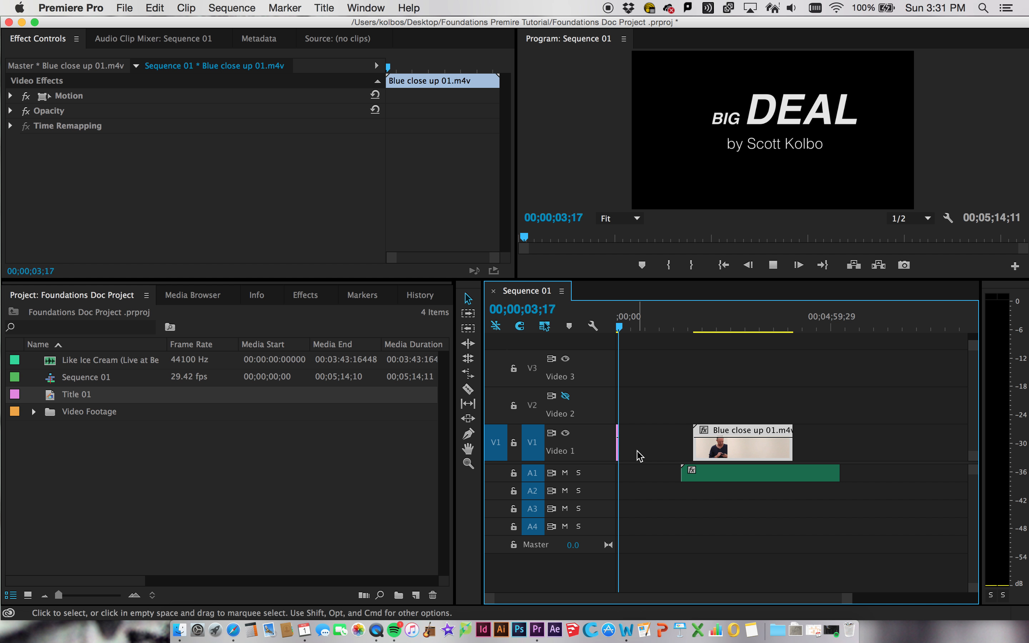
key("space")
Extend the end of the Title 01 clip on Video 1 to about 8 seconds and scrub through it.
left_click_drag(801, 601, 709, 596)
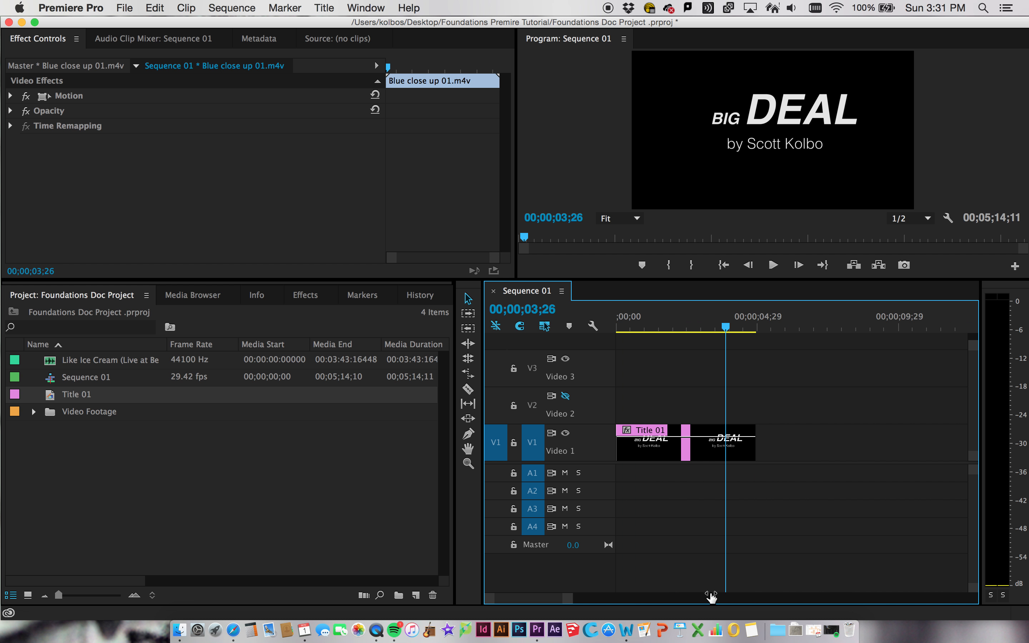
left_click_drag(758, 446, 846, 447)
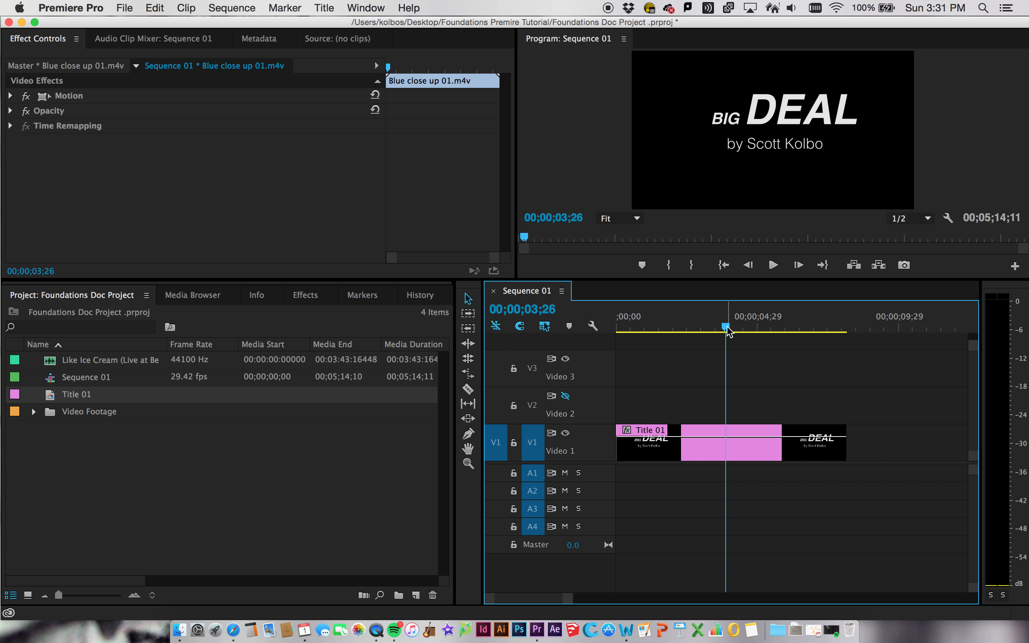
left_click_drag(710, 326, 767, 330)
Reopen Title 01 from the timeline, change the BIG DEAL text to the Helvetica Bold style, and close the title editor.
double_click(623, 431)
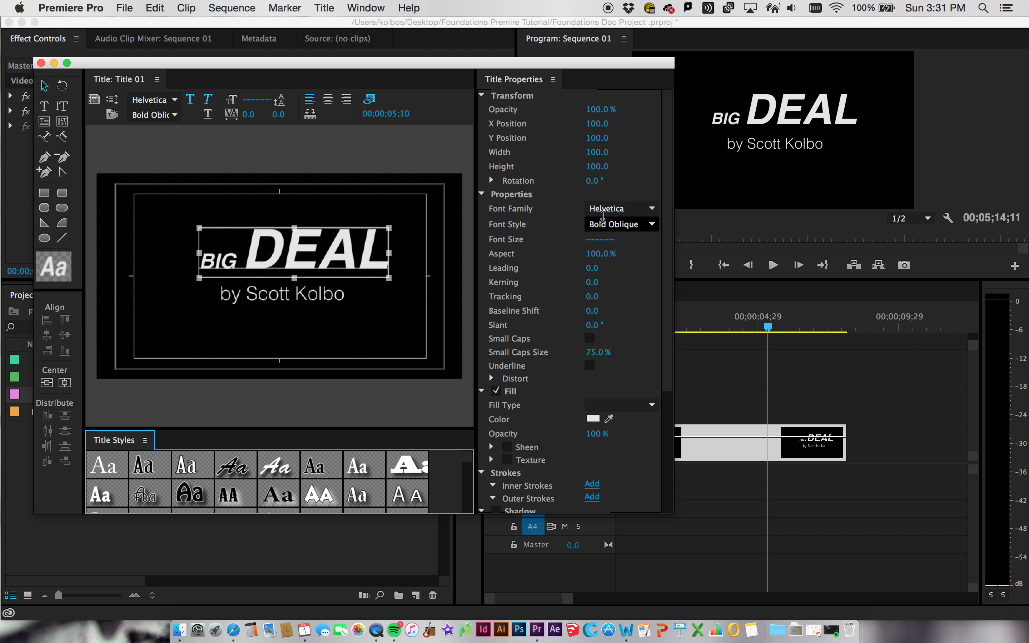
scroll(536, 269, "down", 8)
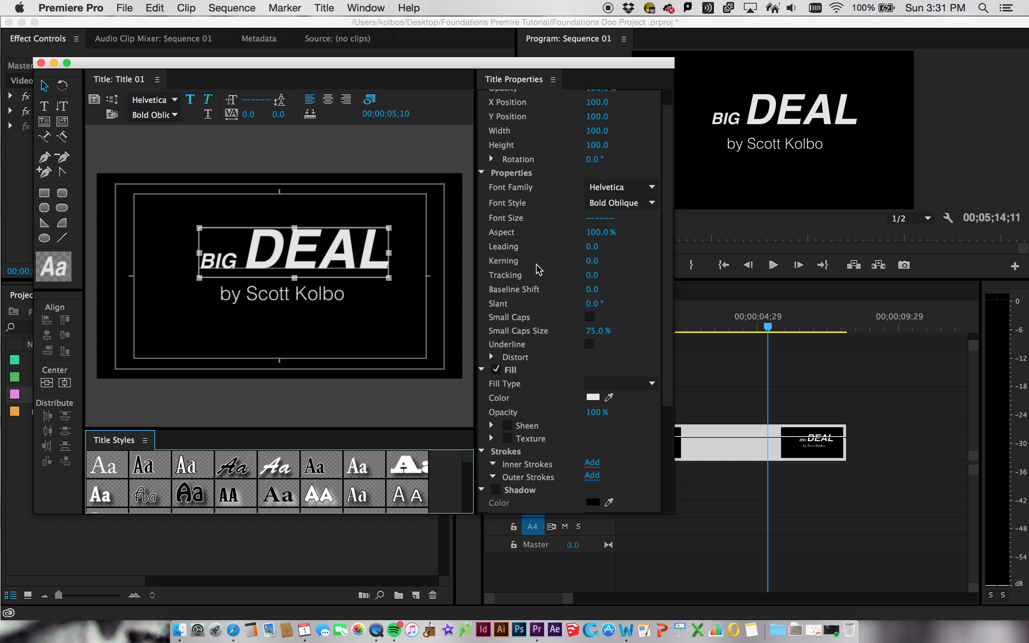
scroll(536, 269, "up", 8)
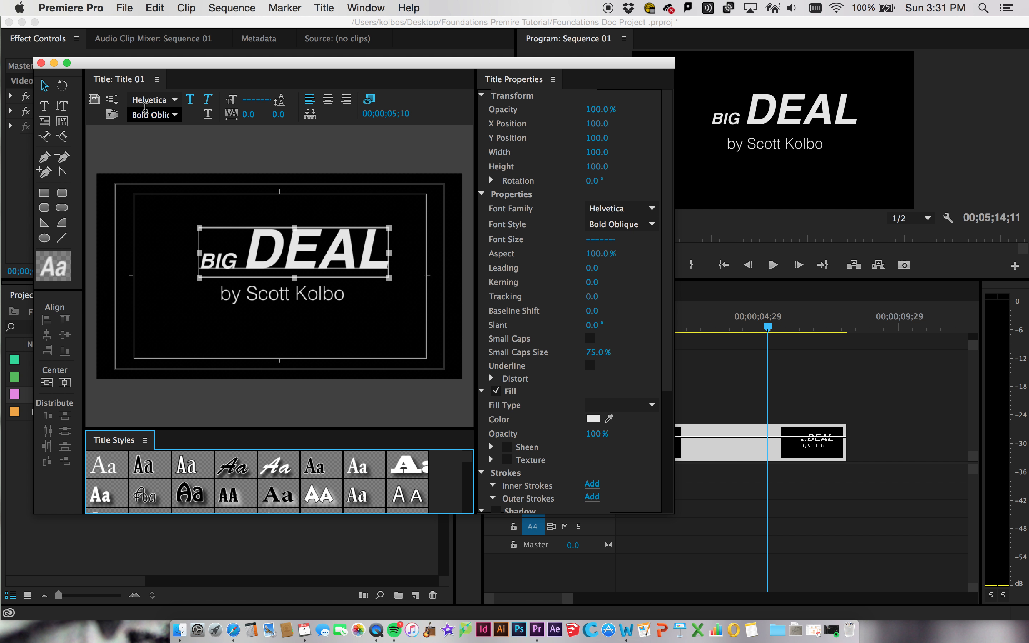
scroll(145, 112, "up", 1)
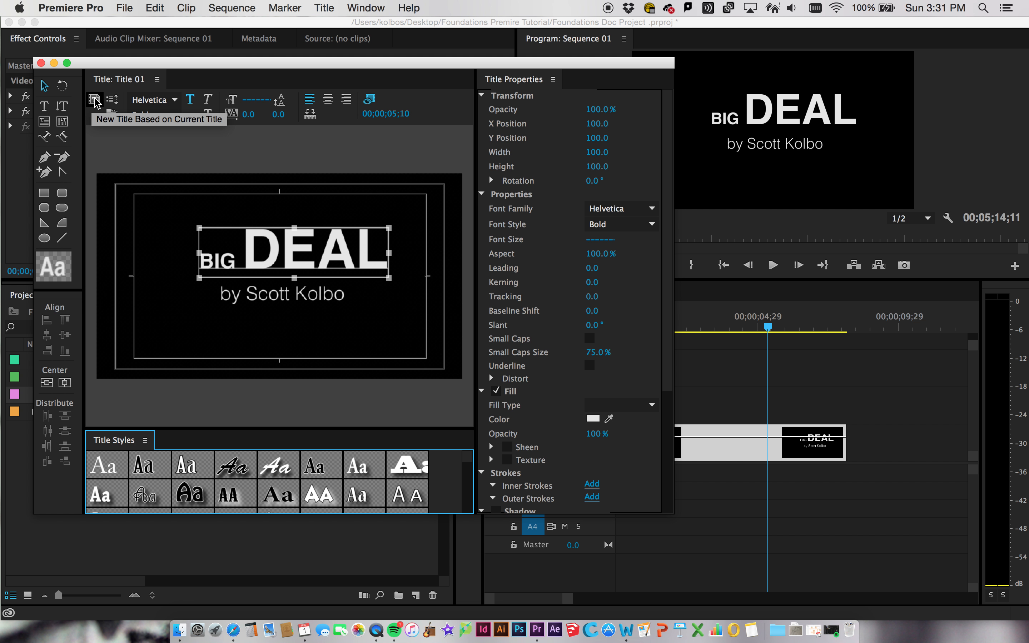
left_click(41, 63)
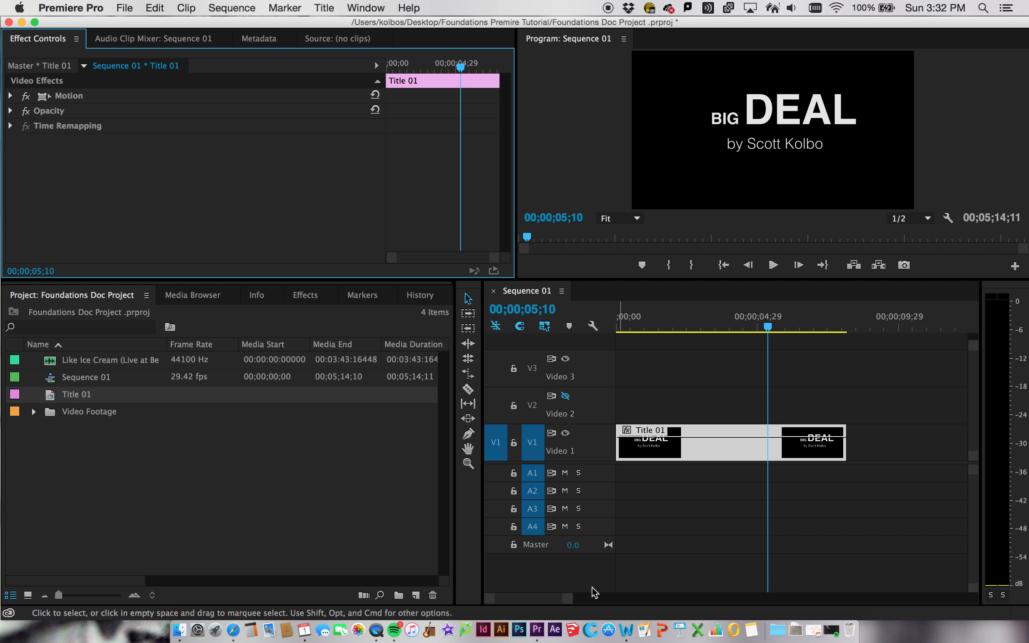
Move the Blue close up 01.m4v clip directly after the title and the music clip to the start of the sequence.
left_click_drag(567, 598, 742, 598)
left_click_drag(824, 449, 655, 449)
left_click_drag(810, 474, 653, 471)
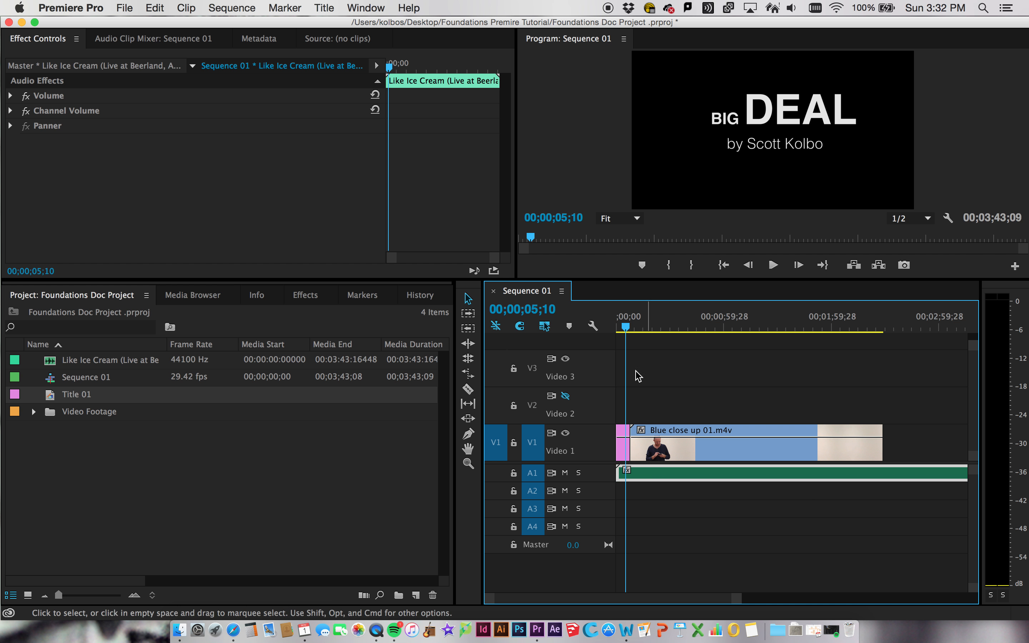
Play the sequence from its beginning through the title into the Blue close up footage, and stop playback.
left_click_drag(625, 327, 610, 327)
key("space")
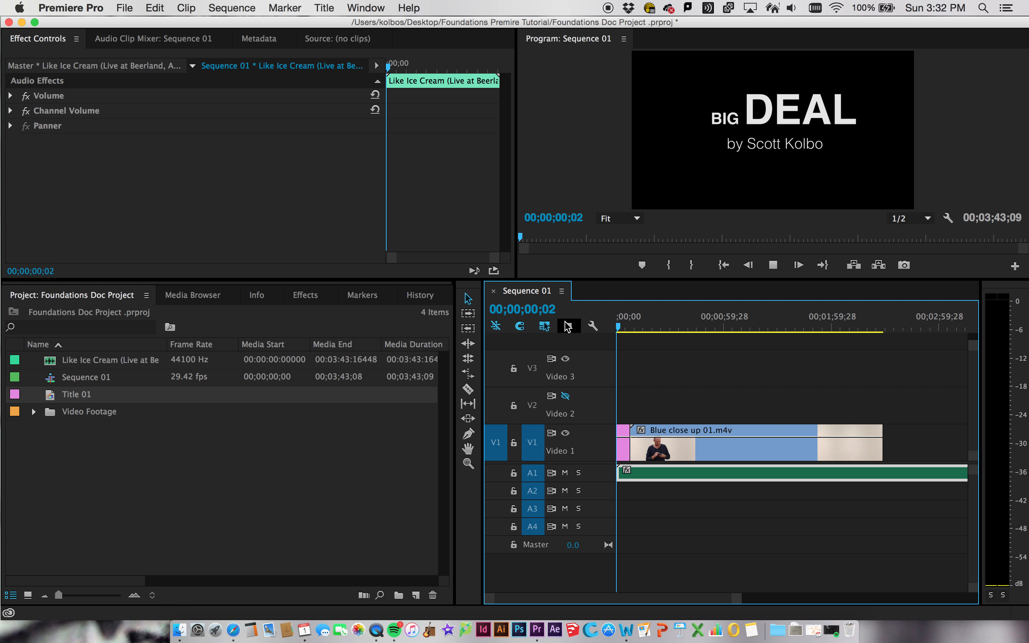
key("space")
key("space")
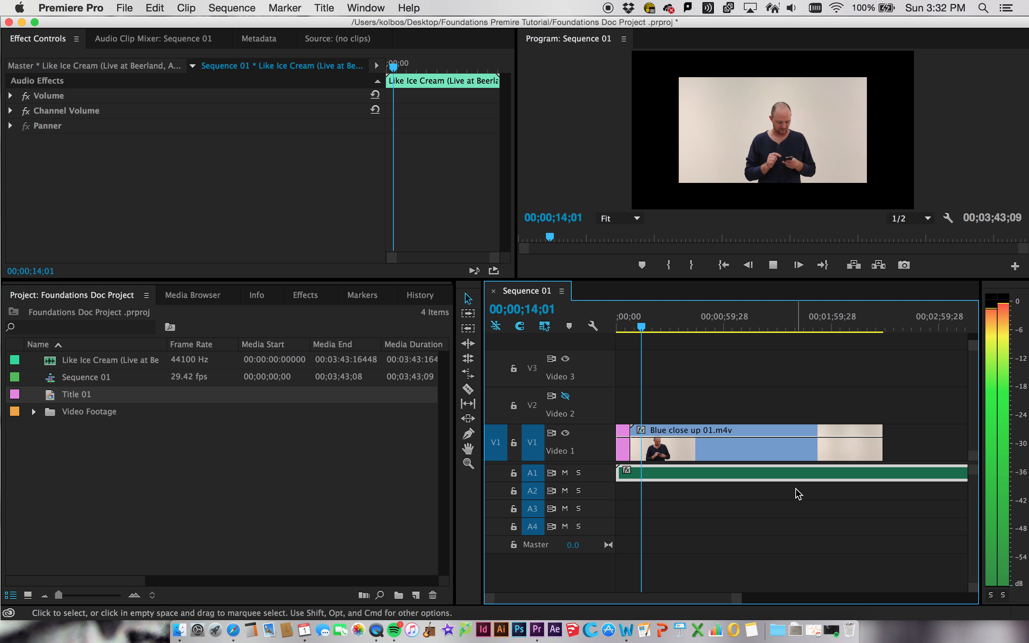
key("space")
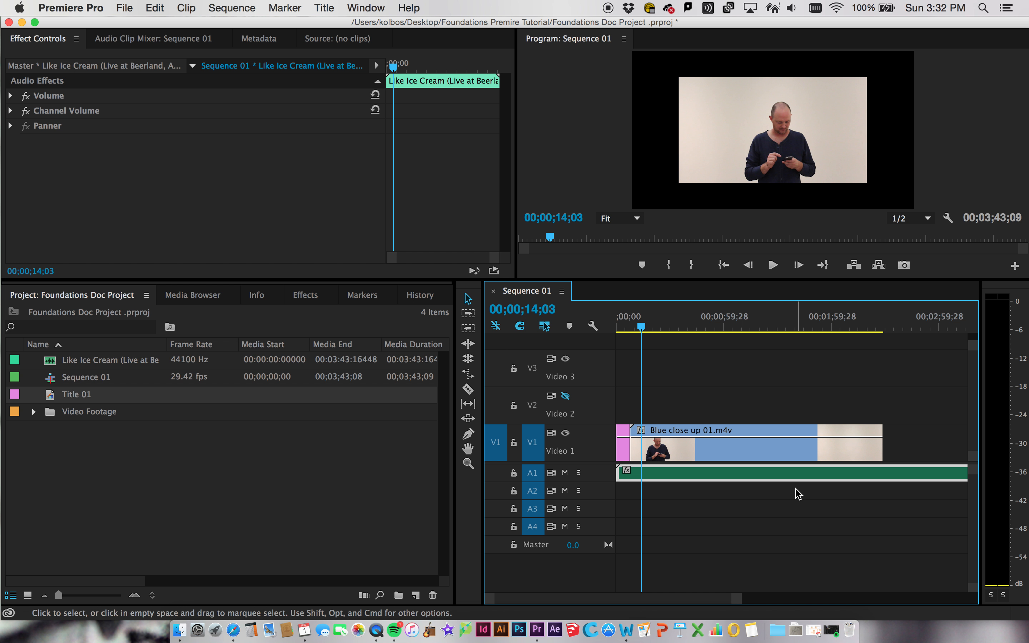